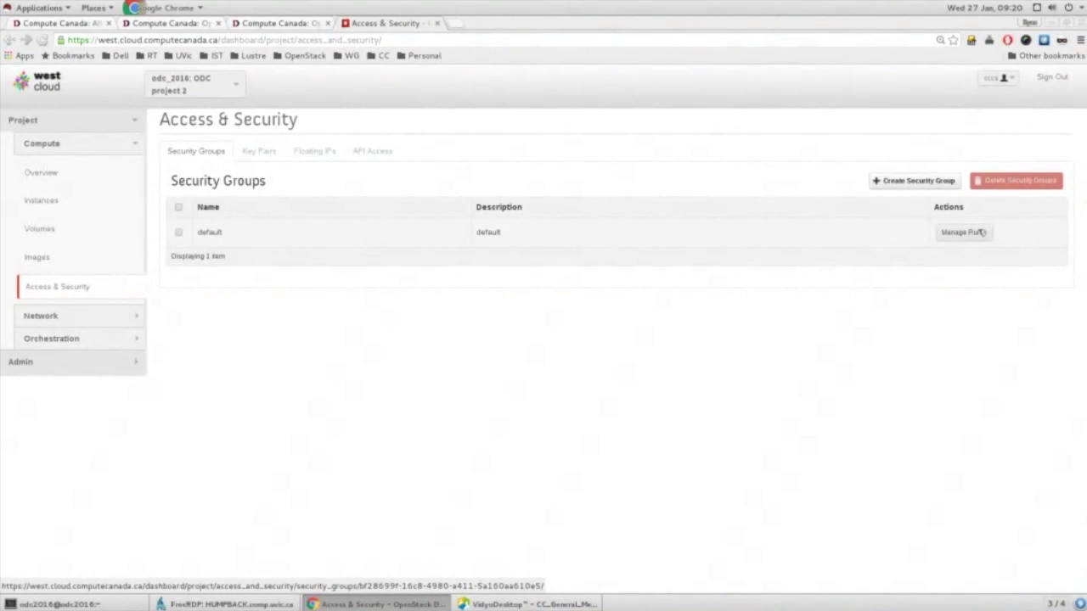
# Add an ingress HTTP rule (TCP port 80 from 0.0.0.0/0) to the default security group
pyautogui.click(968, 232)
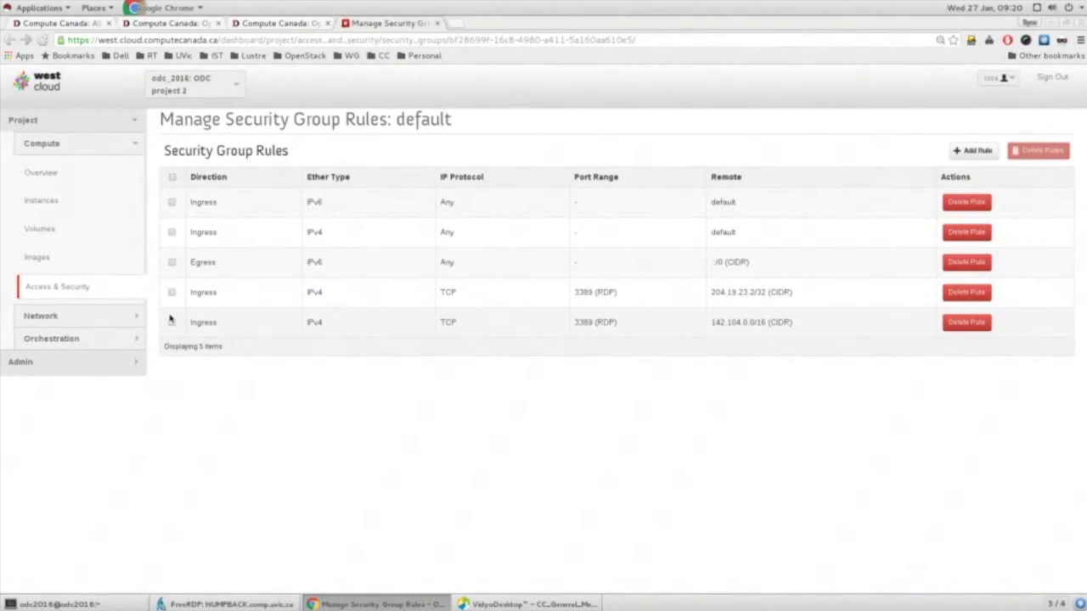
pyautogui.click(968, 150)
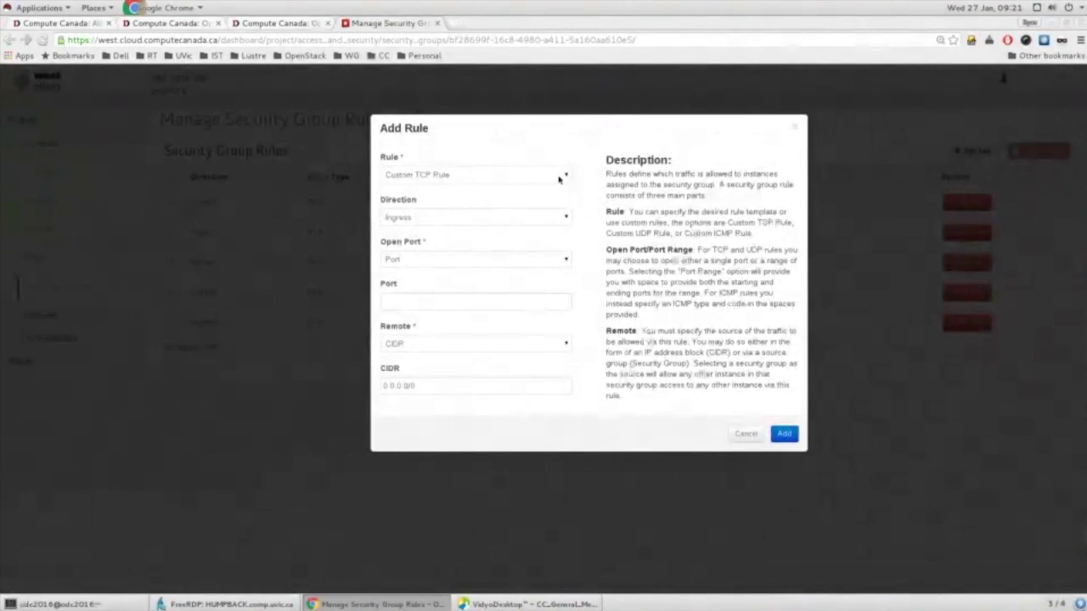
pyautogui.click(559, 176)
pyautogui.click(528, 270)
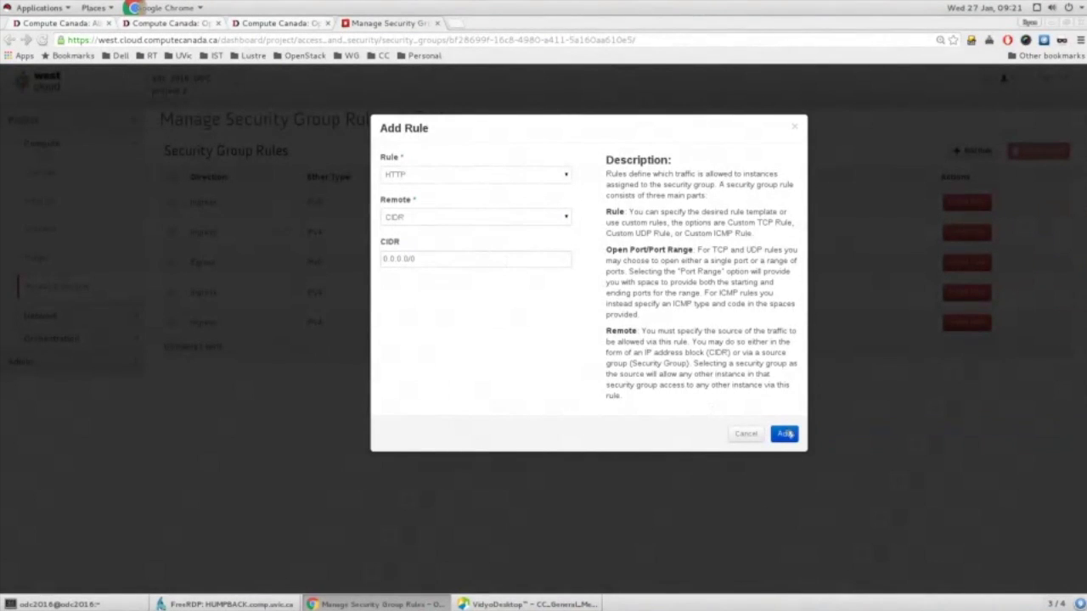
pyautogui.click(786, 433)
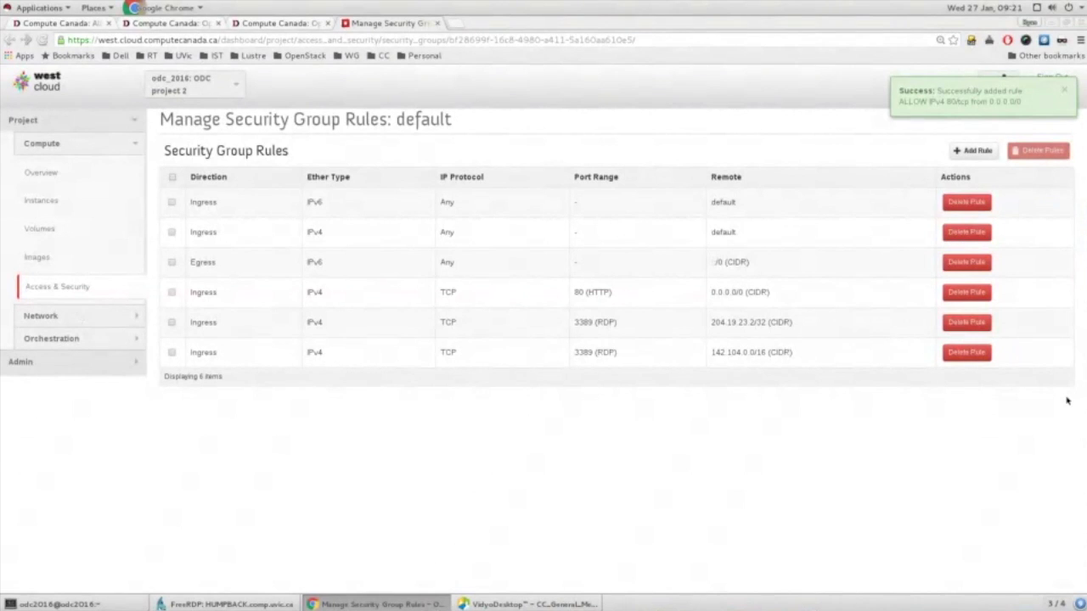
pyautogui.hotkey('alt', 'Tab')
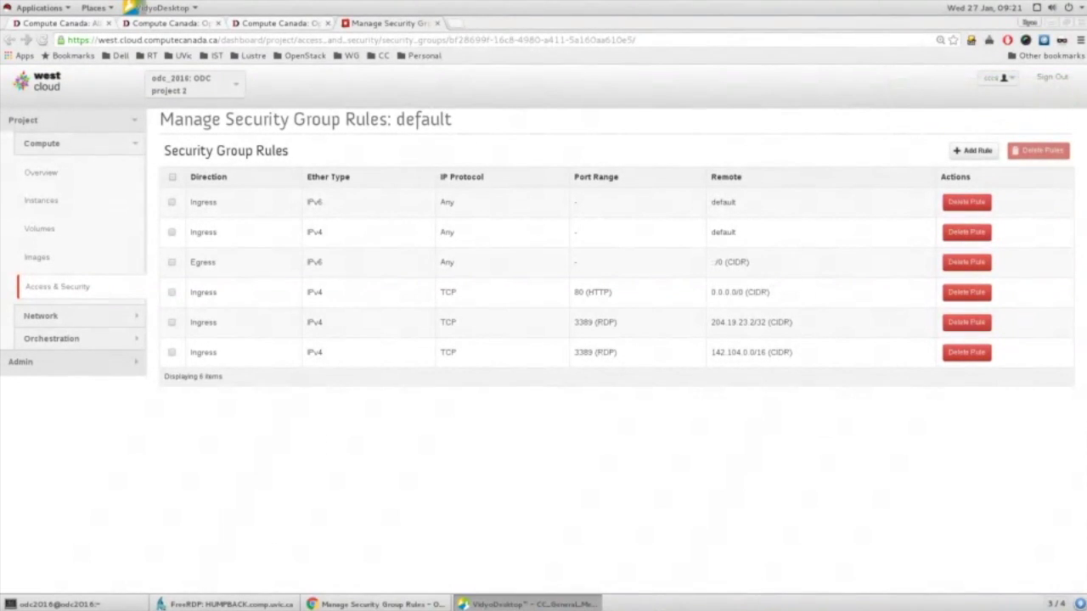
# Switch to VidyoDesktop to watch the shared Medium article on accessing the HDODC collection
pyautogui.hotkey('alt', 'Tab')
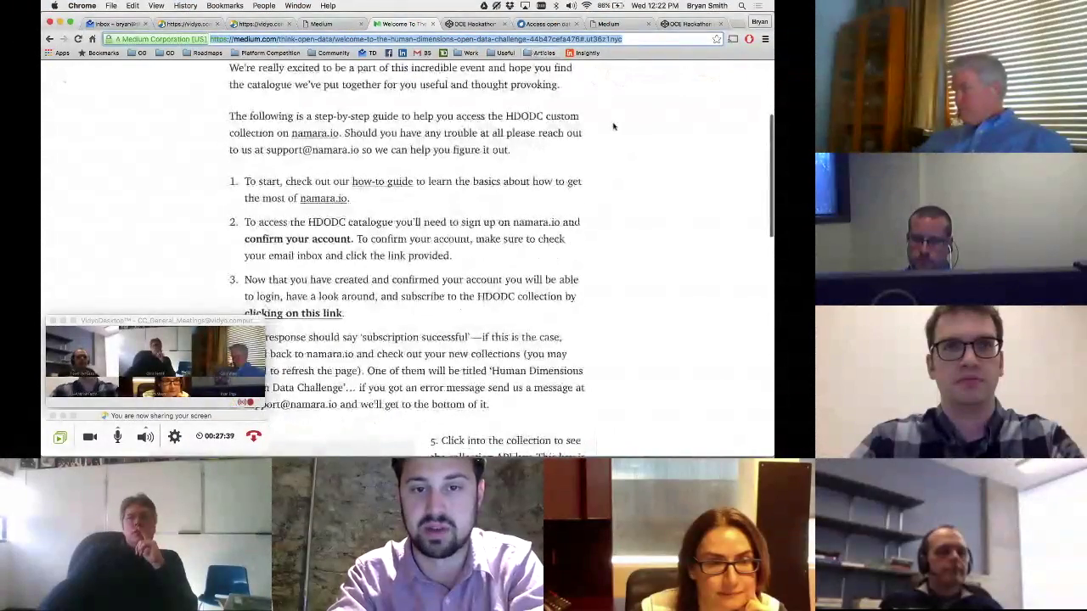
pyautogui.scroll(-2, 613, 127)
pyautogui.scroll(-10, 614, 126)
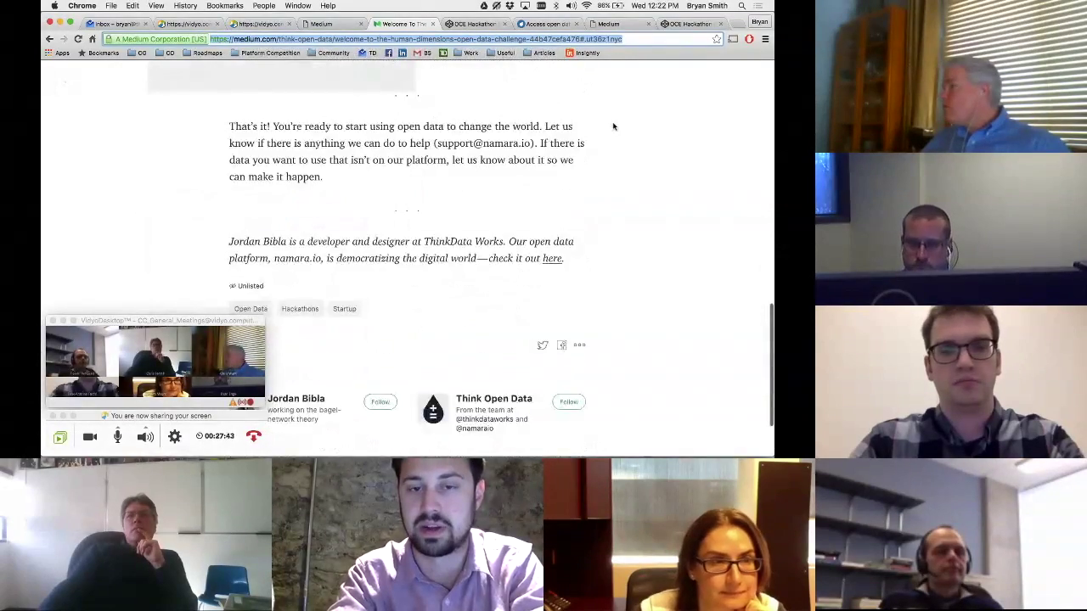
pyautogui.scroll(8, 614, 126)
pyautogui.scroll(10, 614, 126)
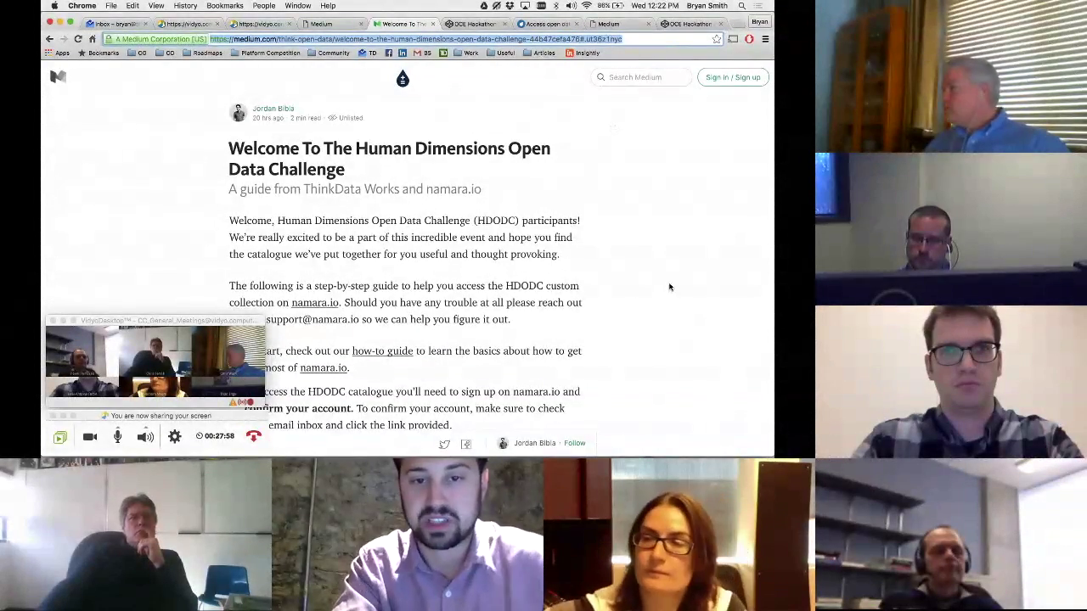
pyautogui.scroll(-2, 669, 287)
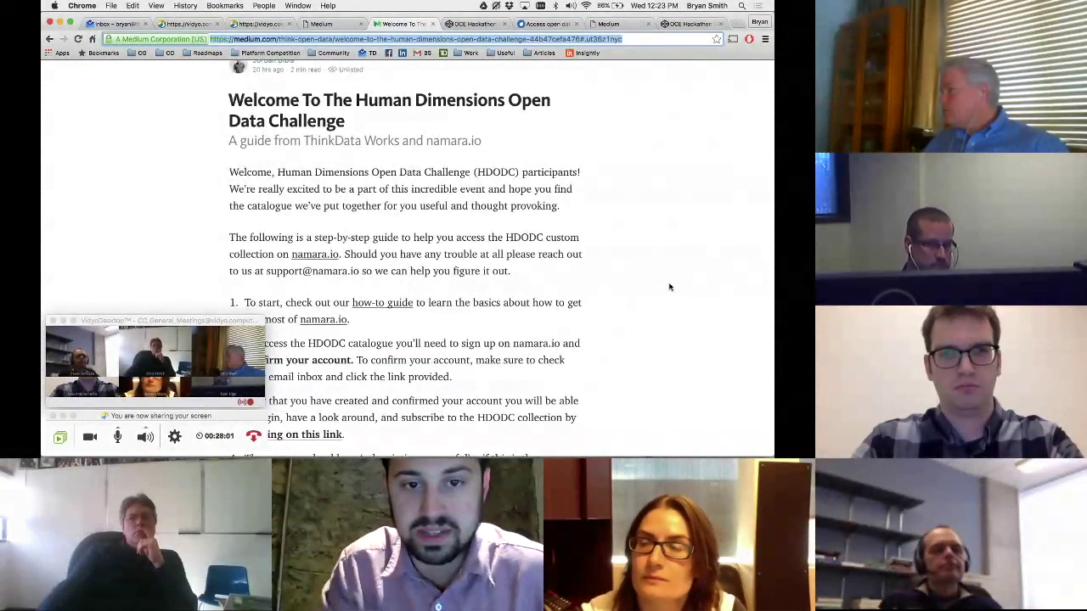
pyautogui.scroll(-1, 669, 287)
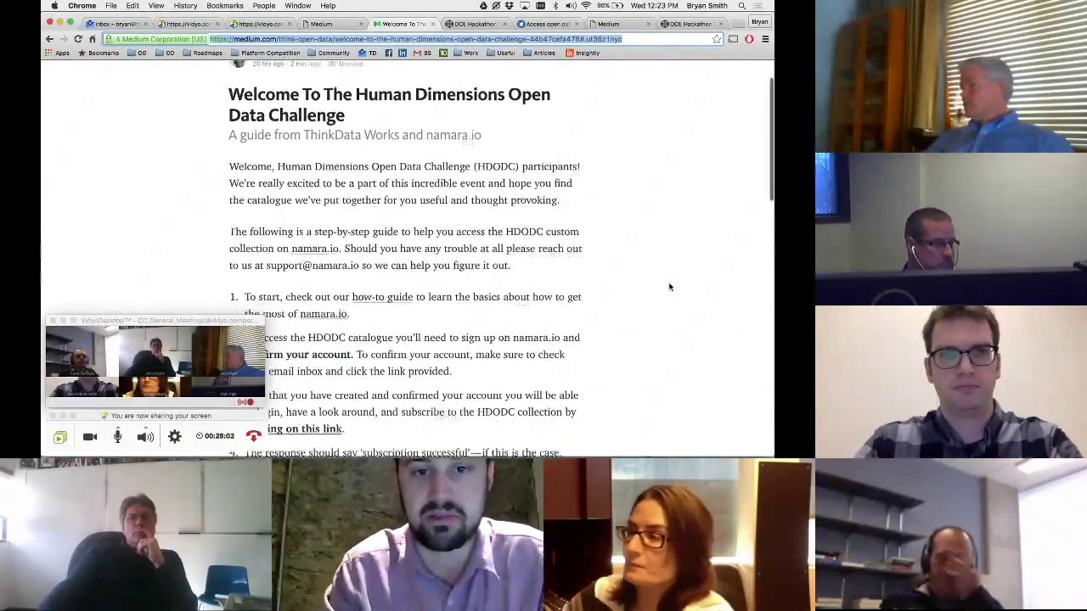
pyautogui.scroll(-5, 669, 287)
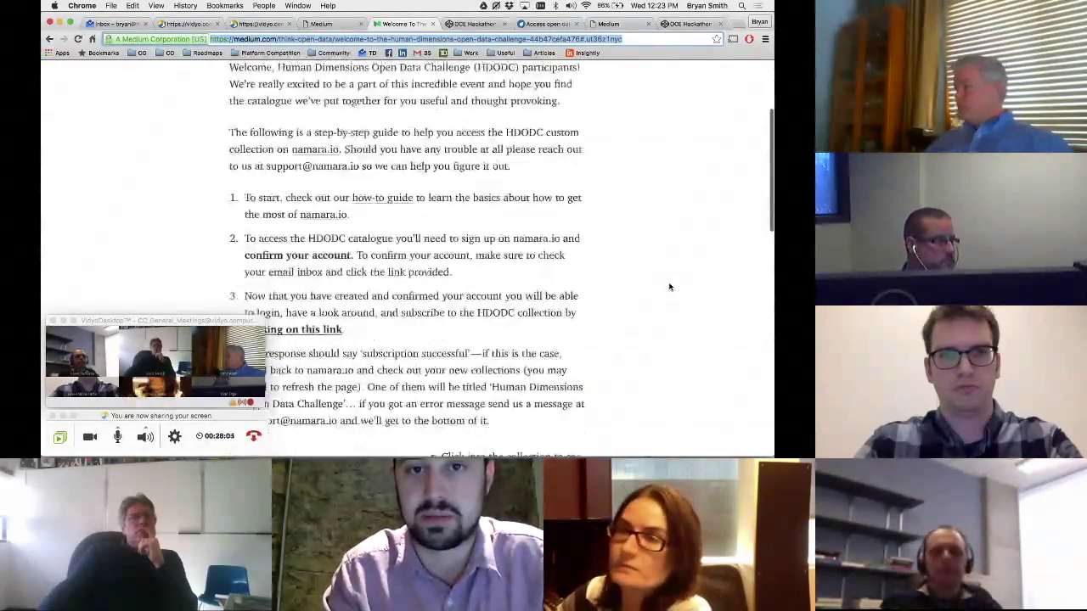
pyautogui.scroll(-1, 669, 287)
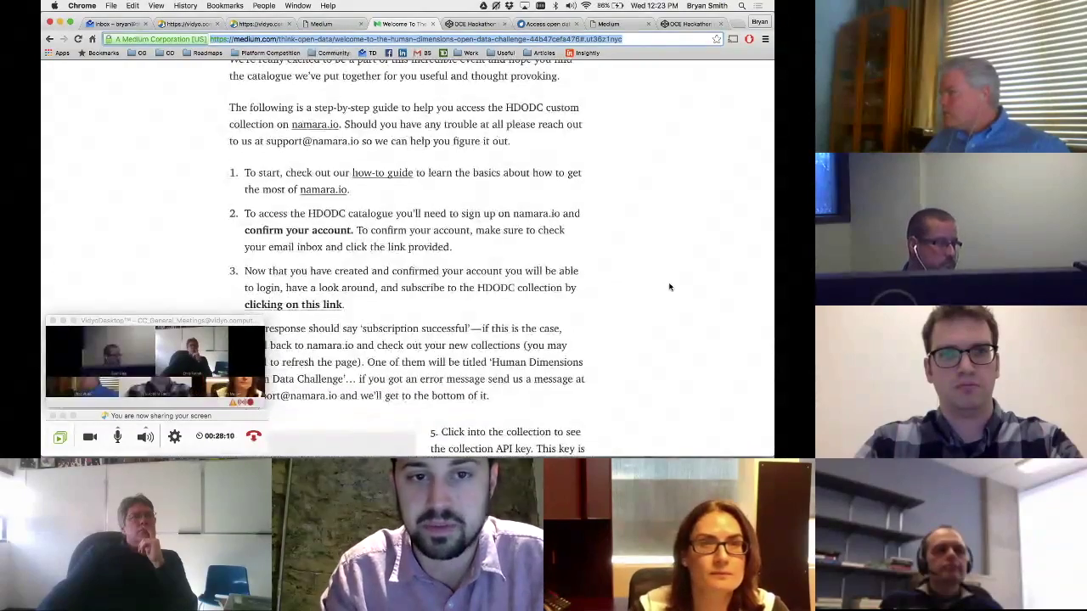
pyautogui.scroll(-1, 669, 287)
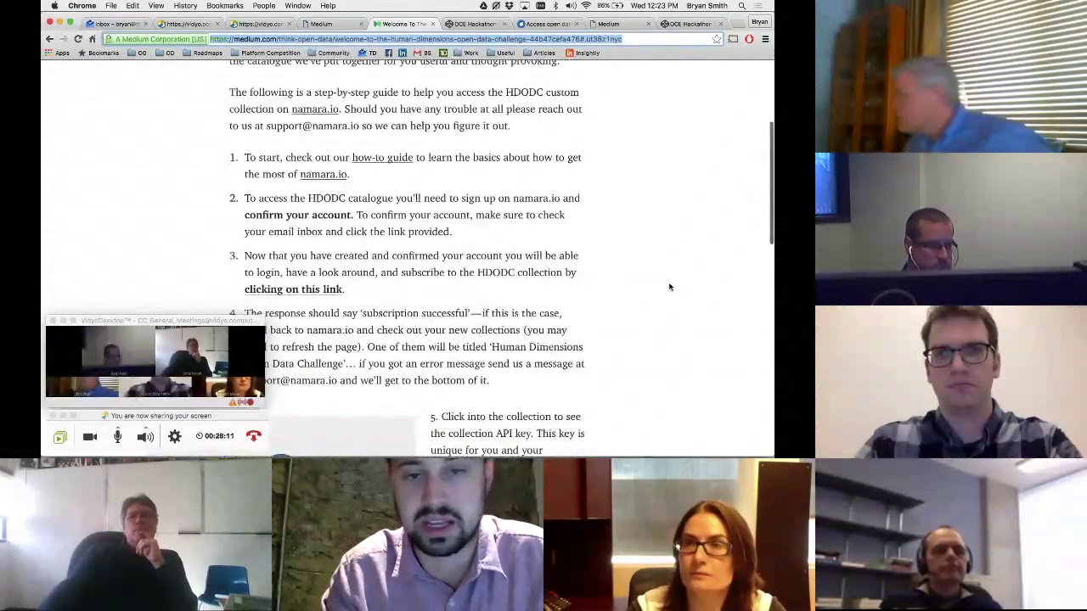
pyautogui.scroll(-2, 669, 287)
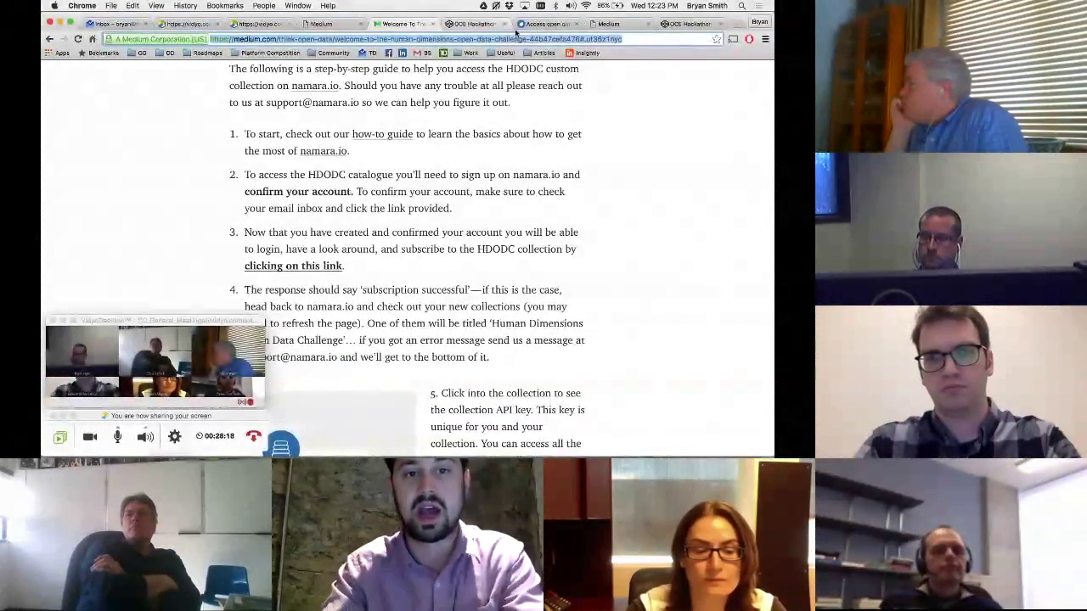
pyautogui.scroll(1, 375, 142)
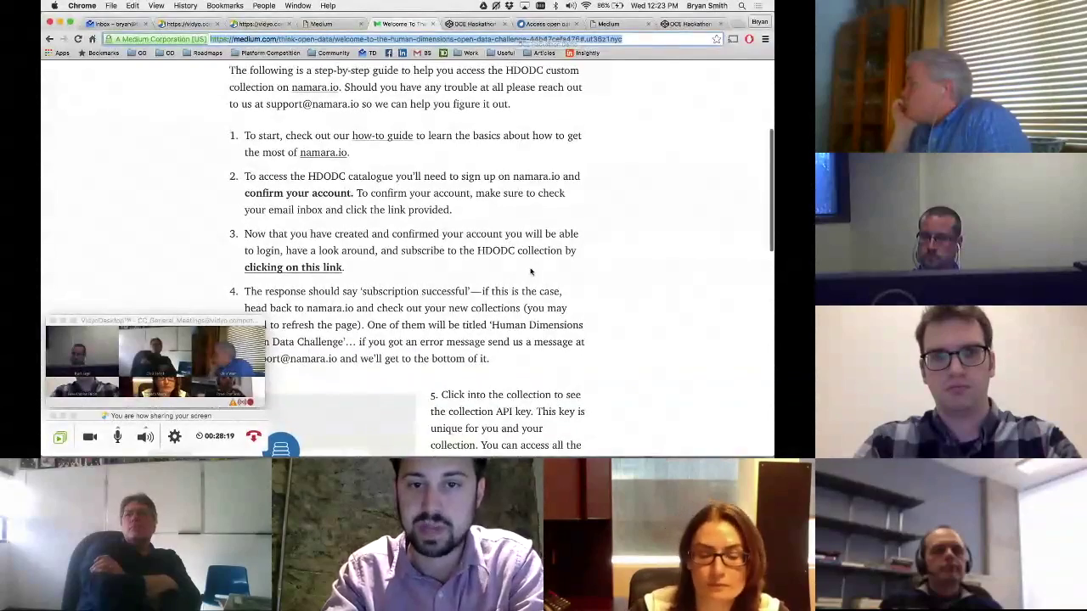
pyautogui.click(381, 142)
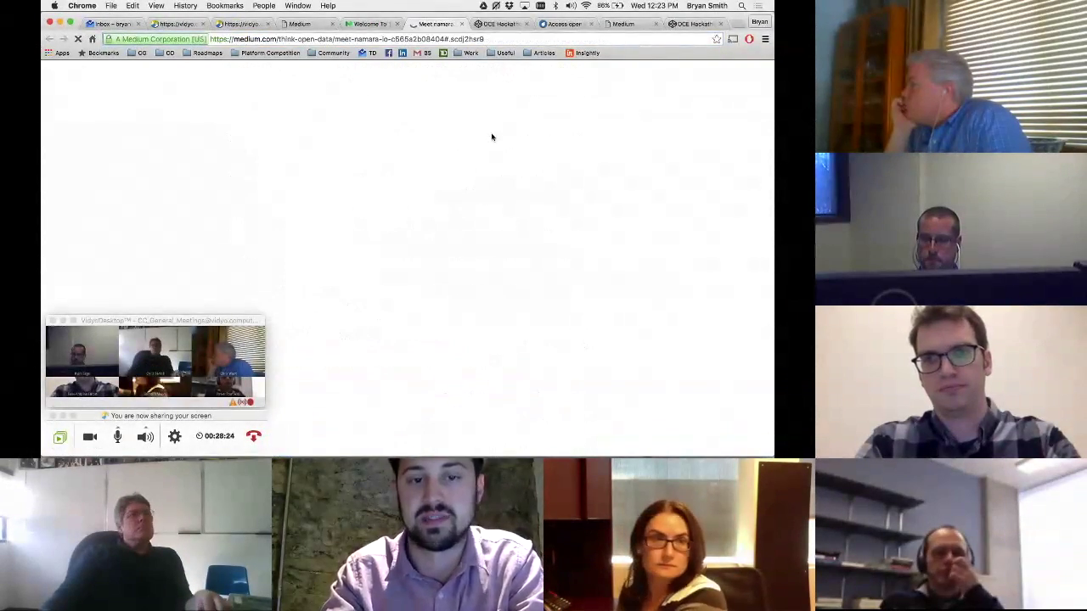
pyautogui.scroll(-5, 513, 187)
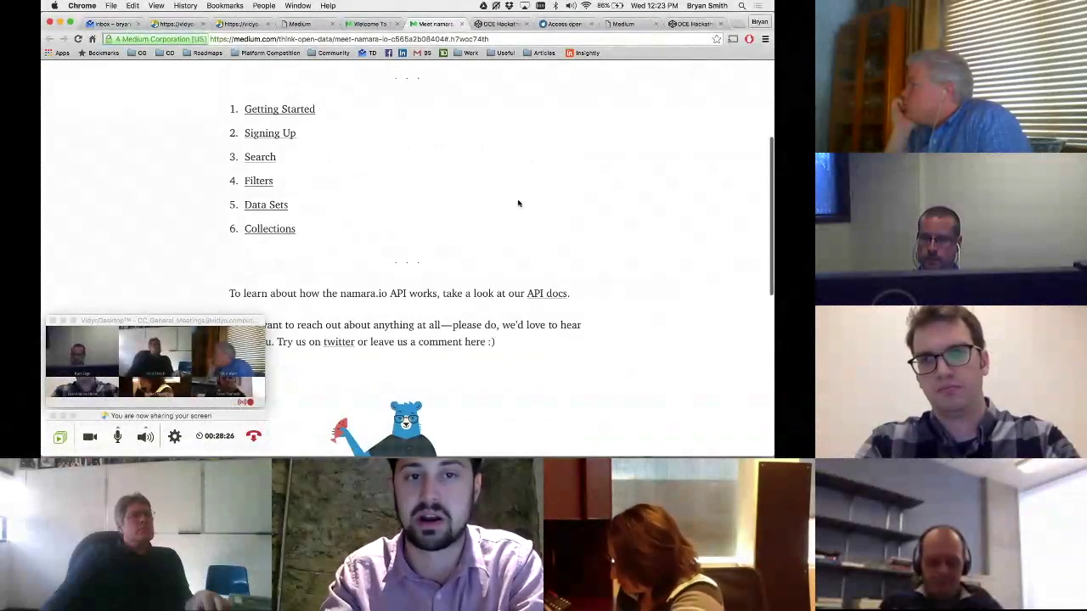
pyautogui.scroll(4, 518, 203)
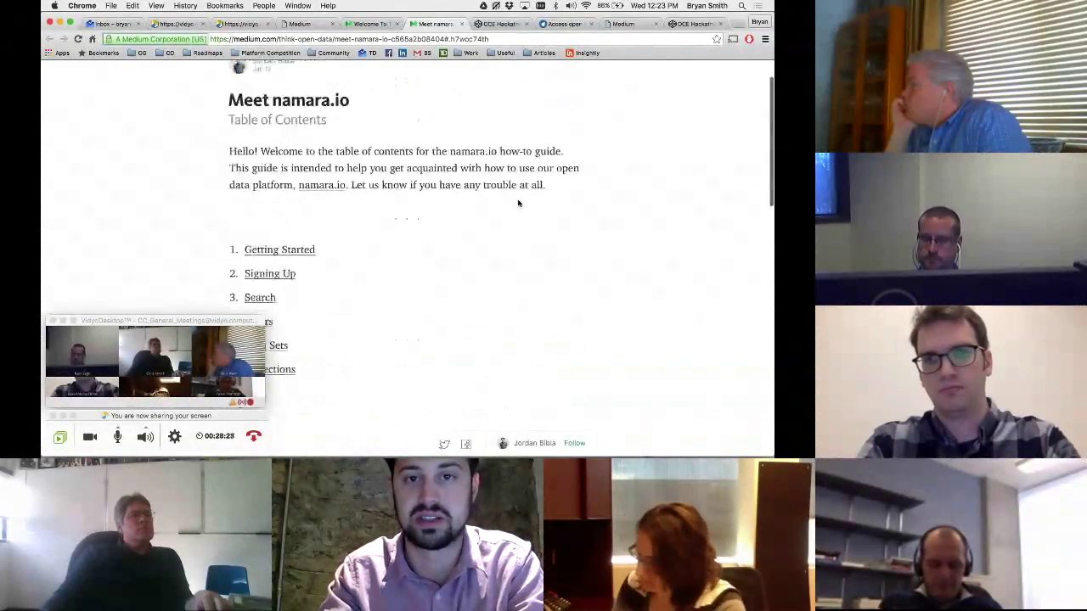
pyautogui.scroll(2, 517, 204)
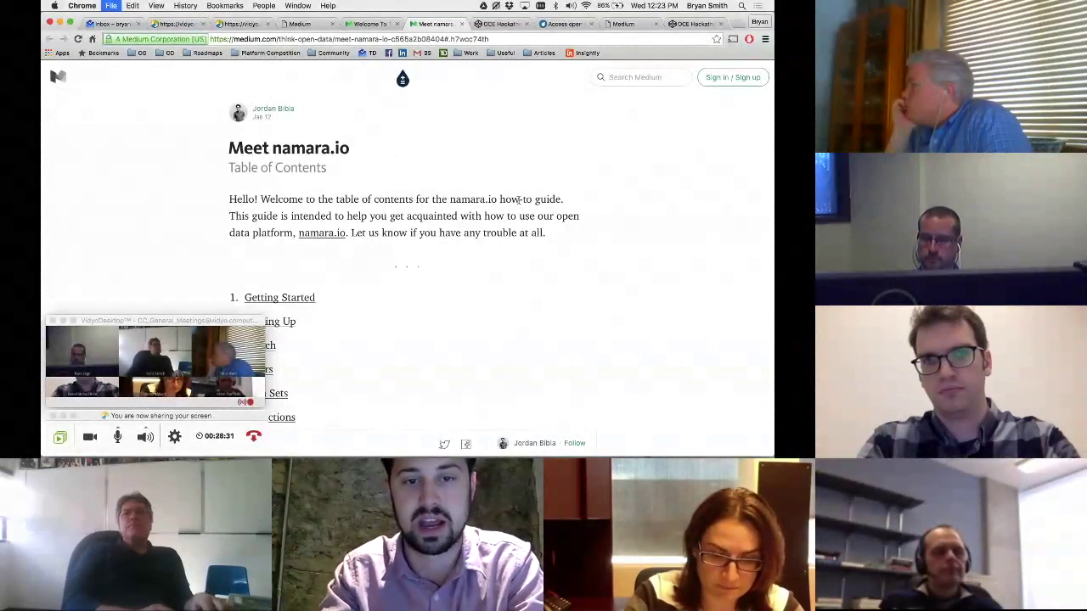
pyautogui.press('super+w')
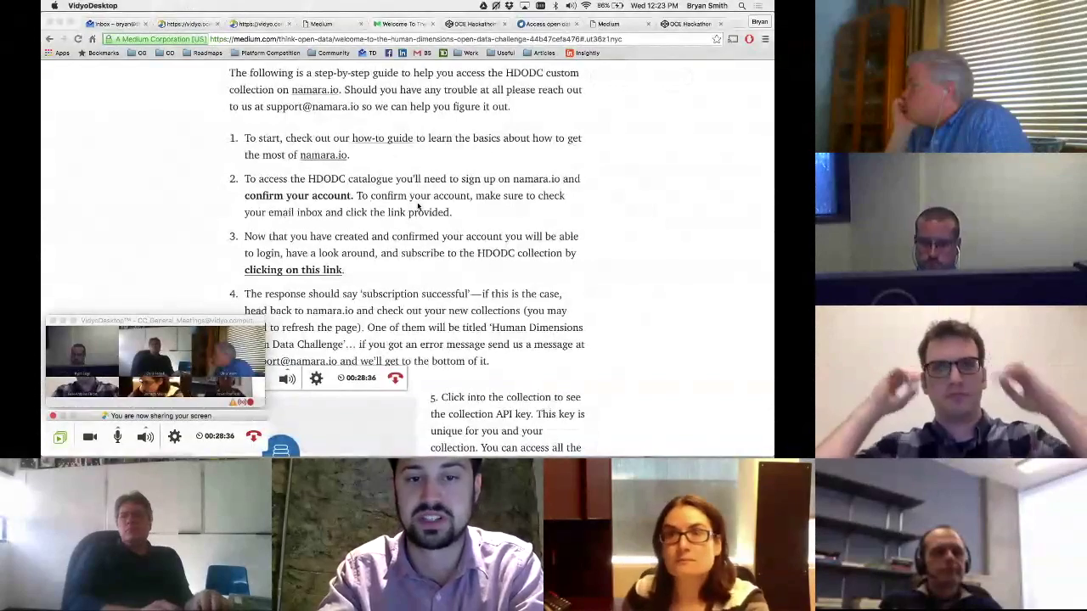
# Load the namara.io home page in the Access open data tab
pyautogui.click(531, 25)
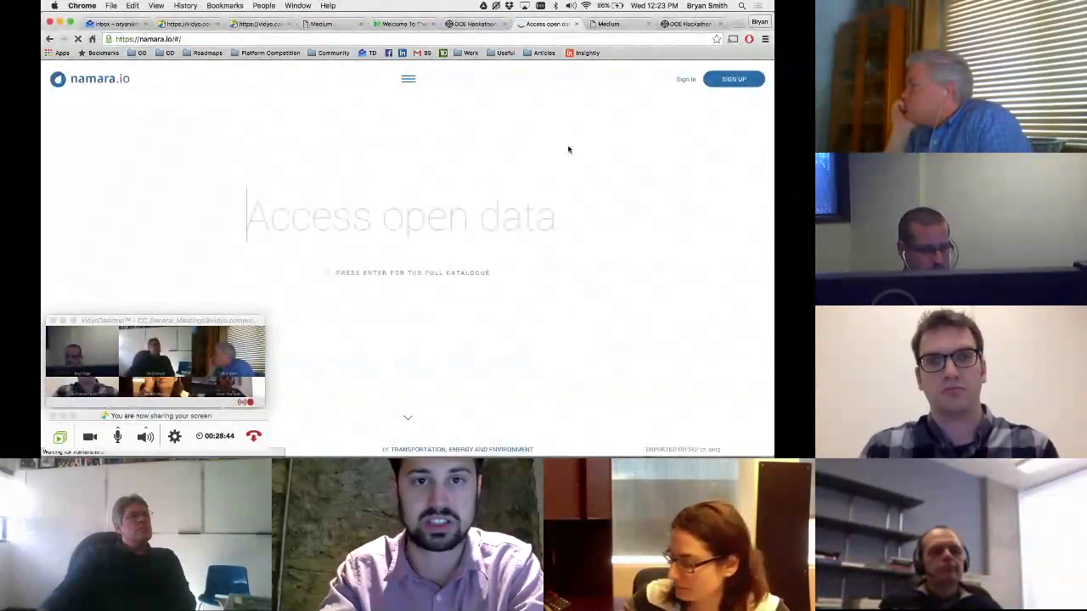
pyautogui.click(223, 41)
pyautogui.write('namara.')
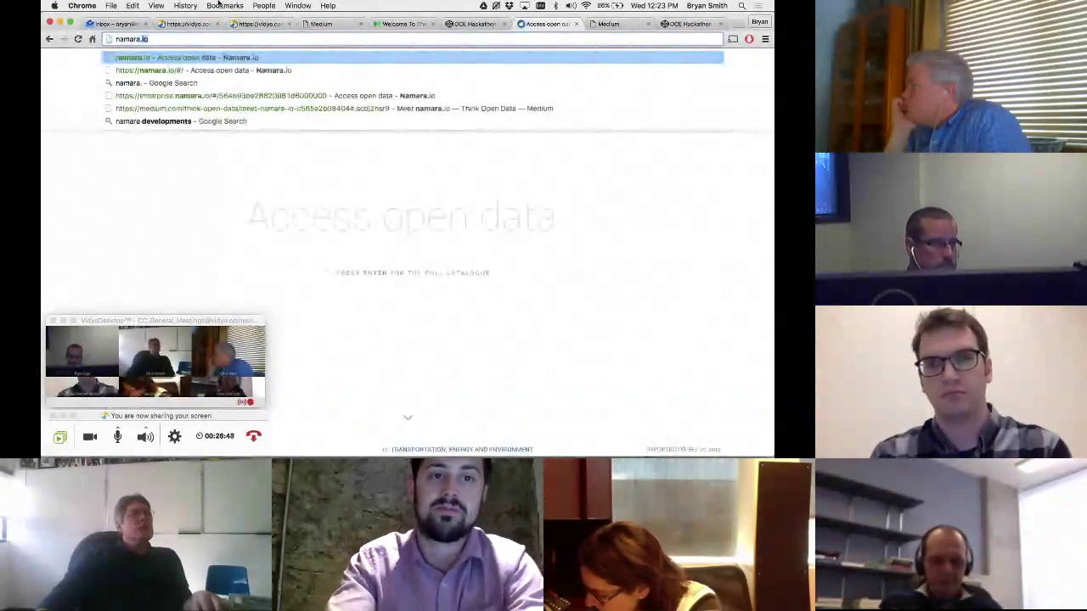
pyautogui.press('Return')
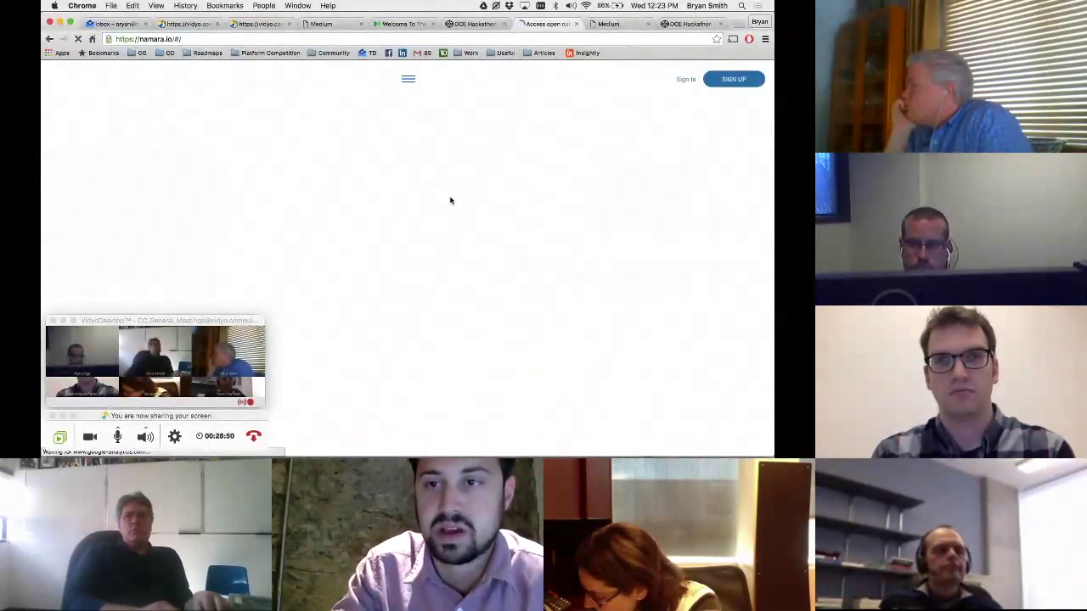
# Open the namara.io account sign-up form, then switch to the sign-in option
pyautogui.click(735, 85)
pyautogui.click(736, 81)
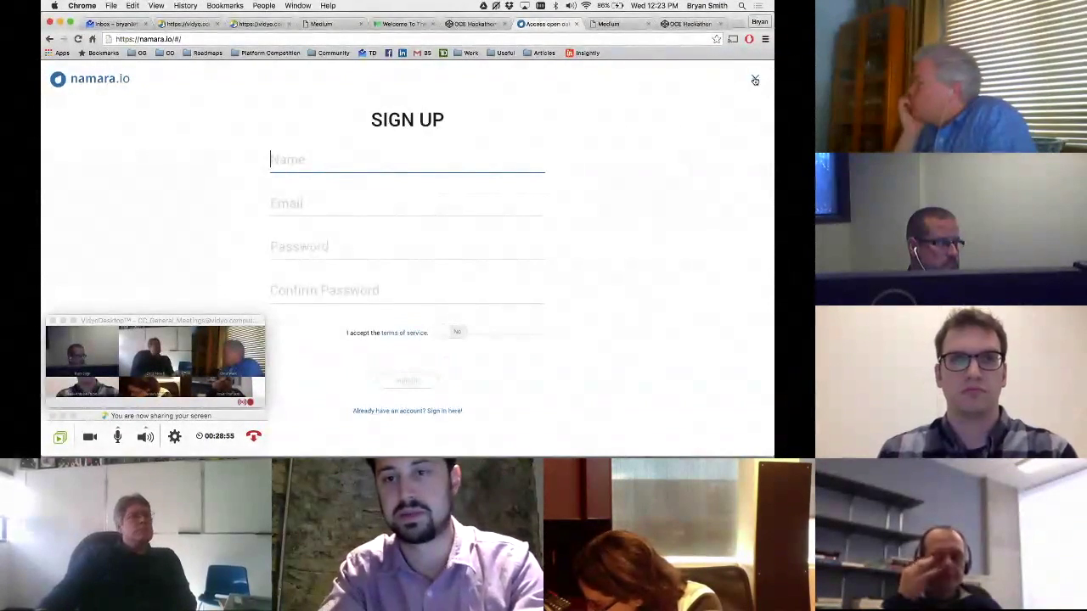
pyautogui.click(755, 80)
# Sign in to namara.io using the saved testing-account e-mail suggestion
pyautogui.write('te')
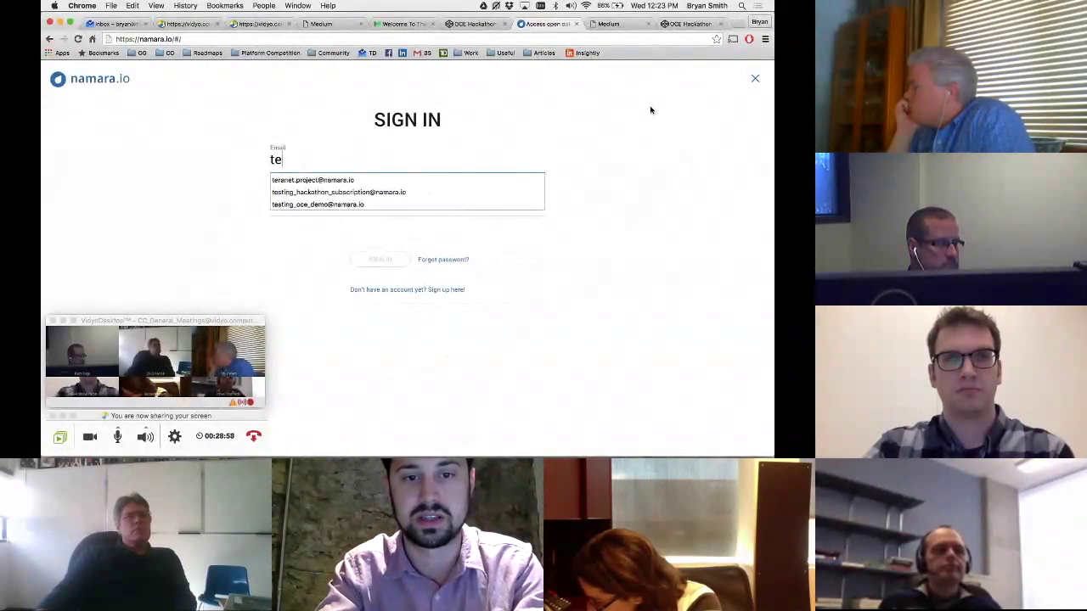
pyautogui.press('Down')
pyautogui.press('Down')
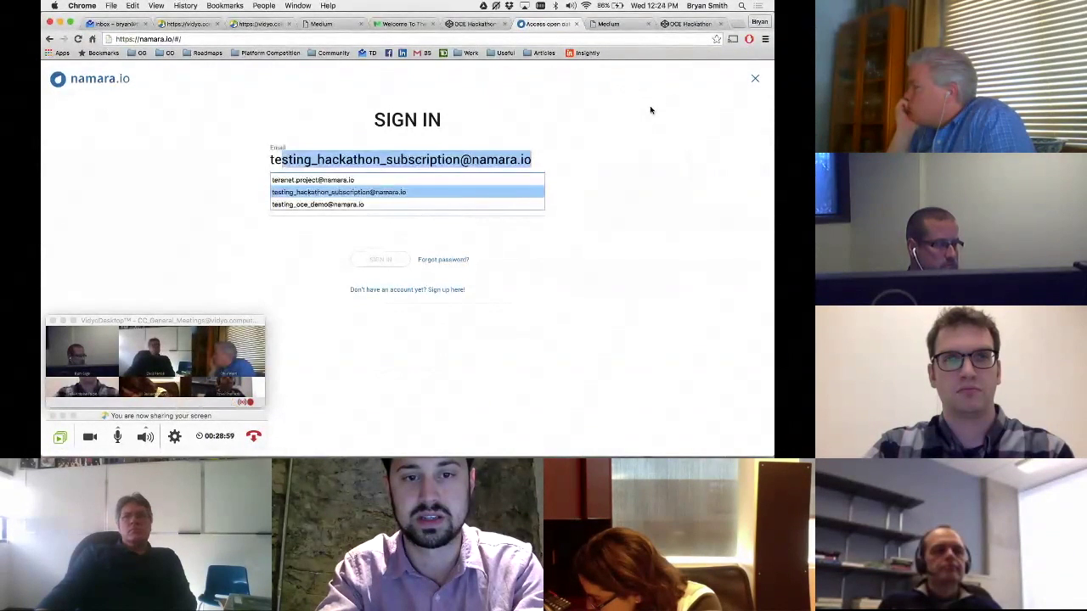
pyautogui.press('Return')
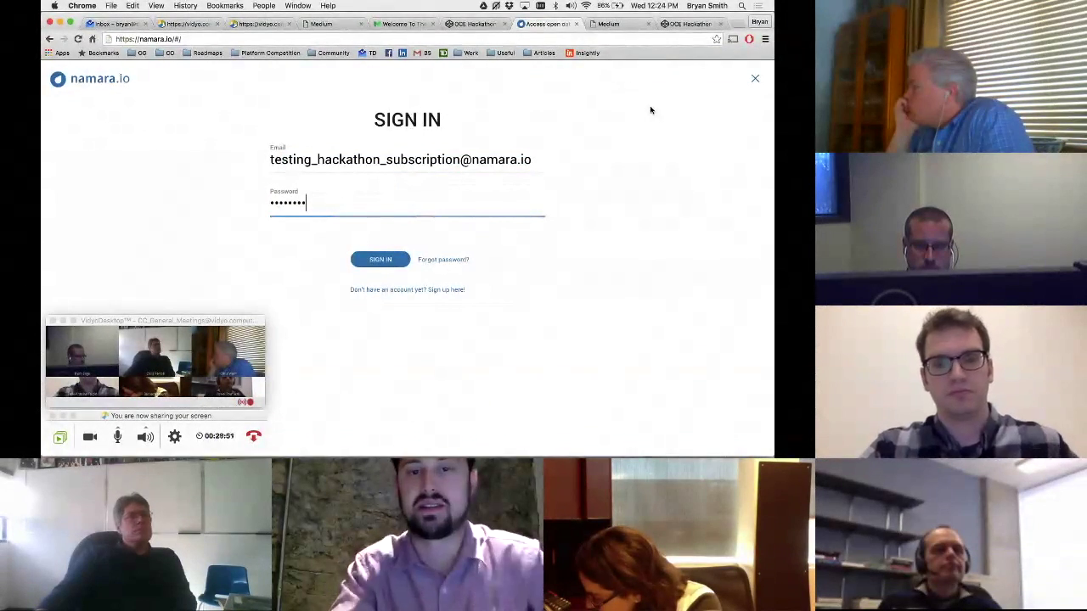
pyautogui.press('Return')
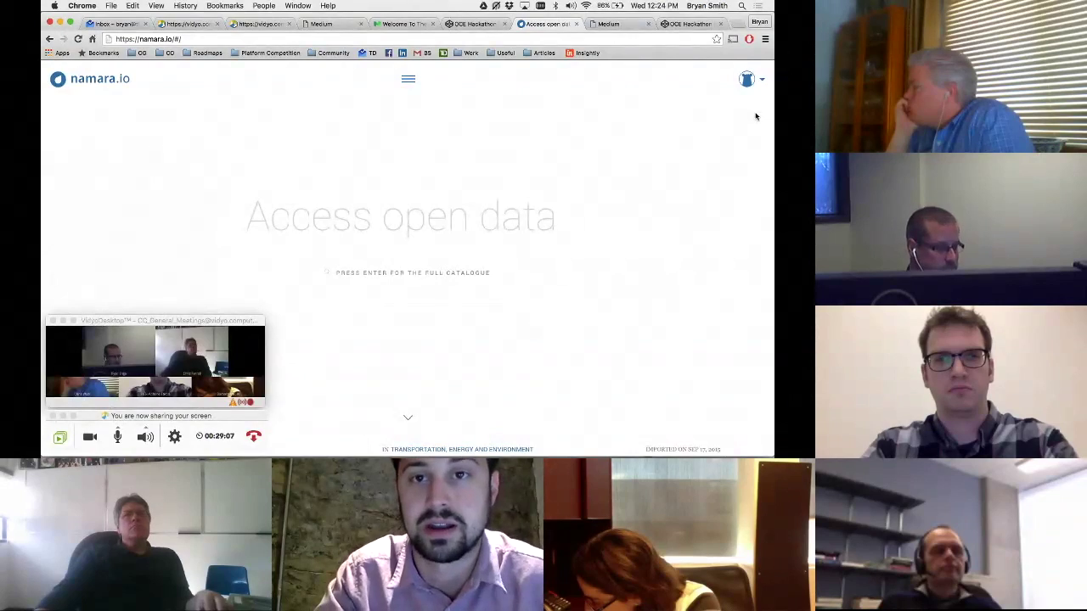
# Go to the Medium welcome article and follow step 3's link to subscribe to the HDODC collection
pyautogui.click(476, 23)
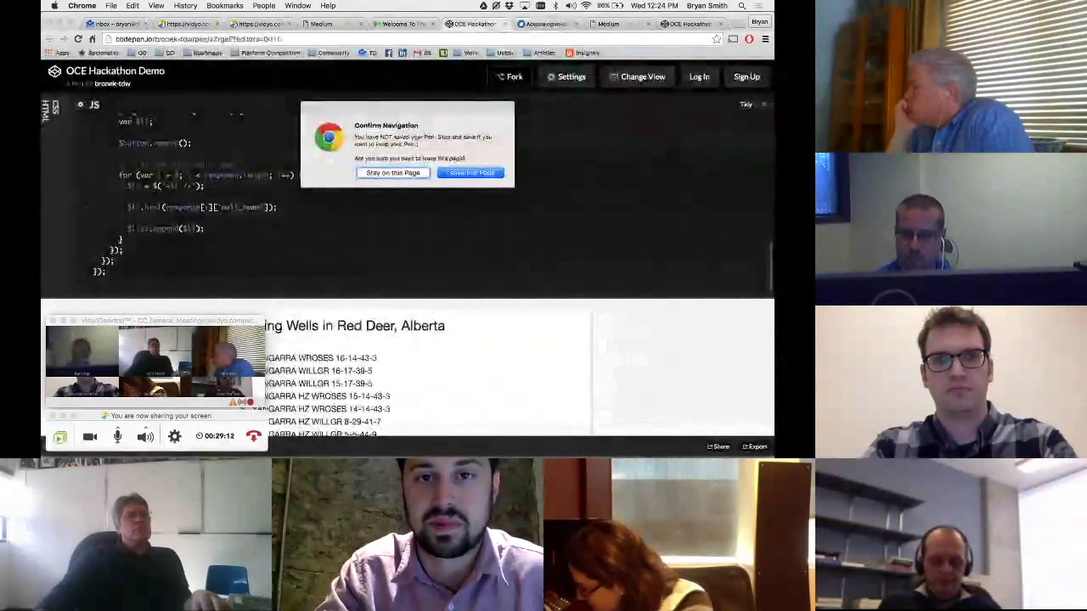
pyautogui.press('super+w')
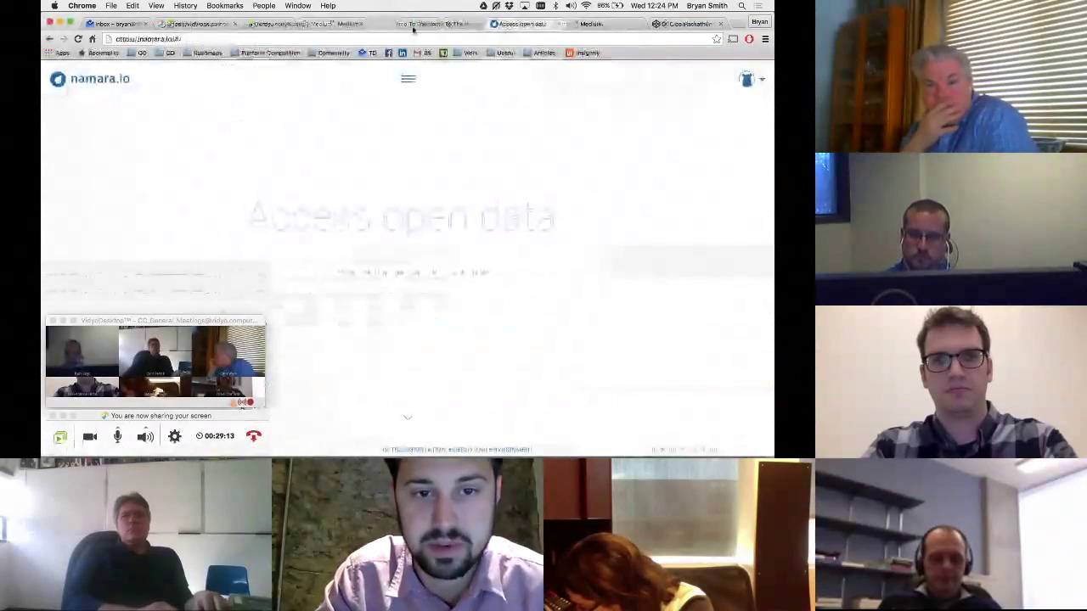
pyautogui.hotkey('ctrl', 'shift', 'Tab')
pyautogui.scroll(-3, 592, 214)
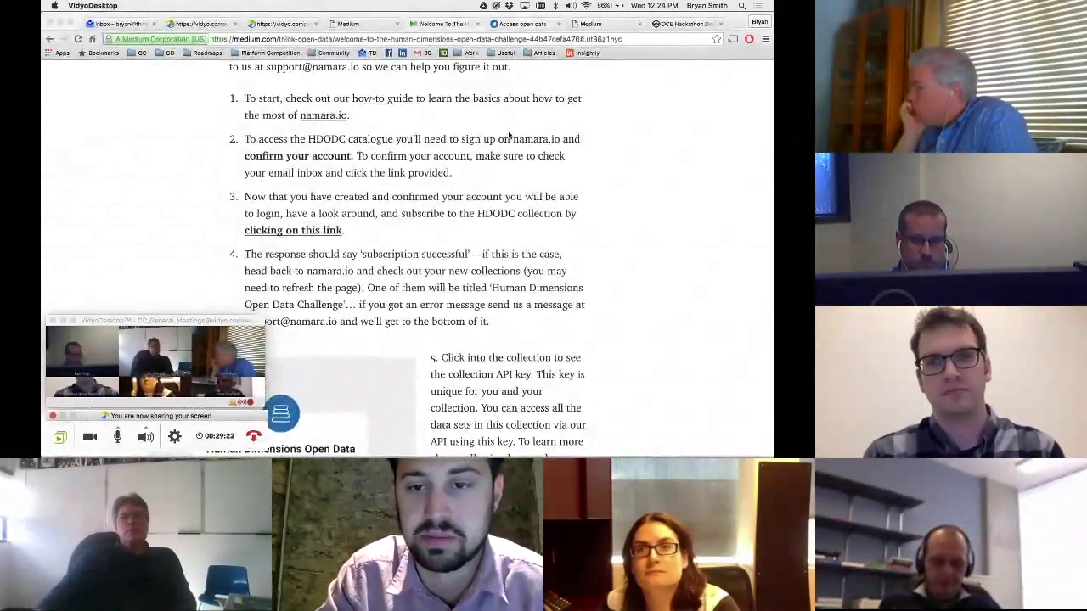
pyautogui.scroll(-1, 507, 199)
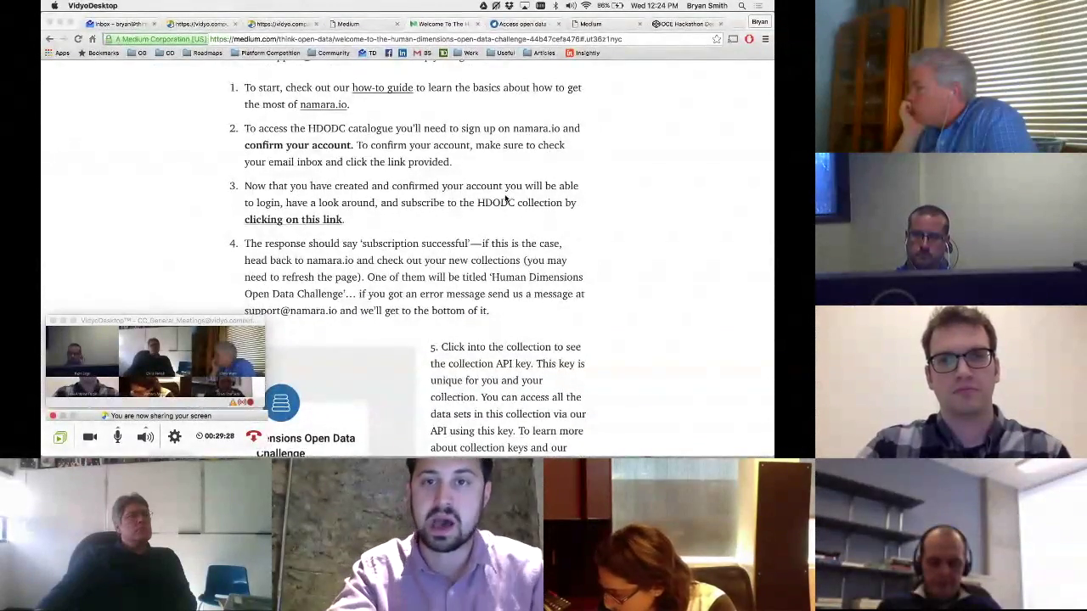
pyautogui.click(317, 224)
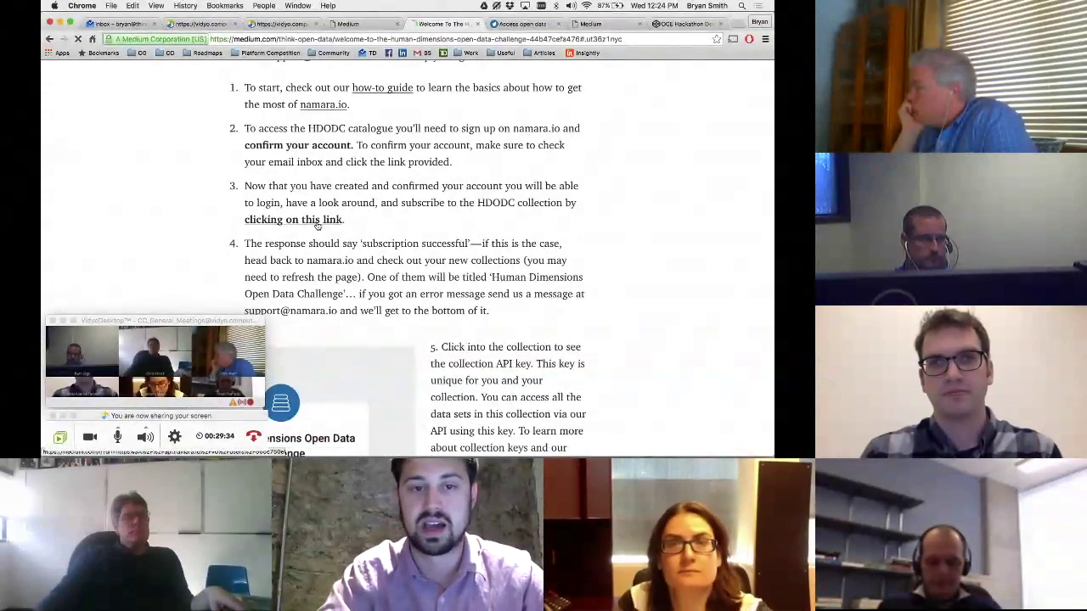
pyautogui.click(316, 224)
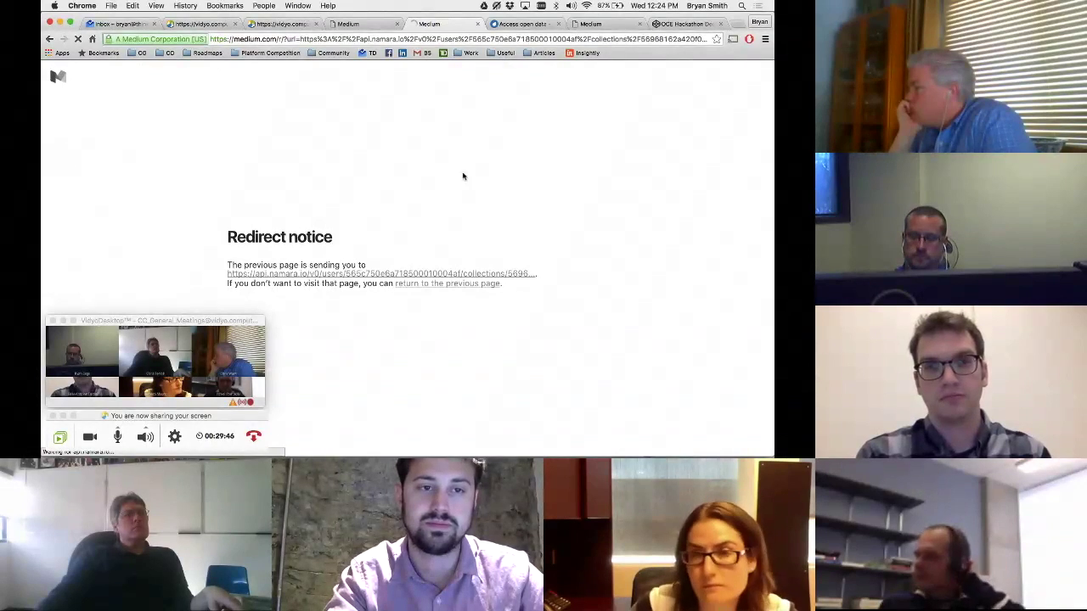
# Confirm Human Dimensions Open Data Challenge appears under the account's Collections, then return to the subscription confirmation
pyautogui.click(510, 24)
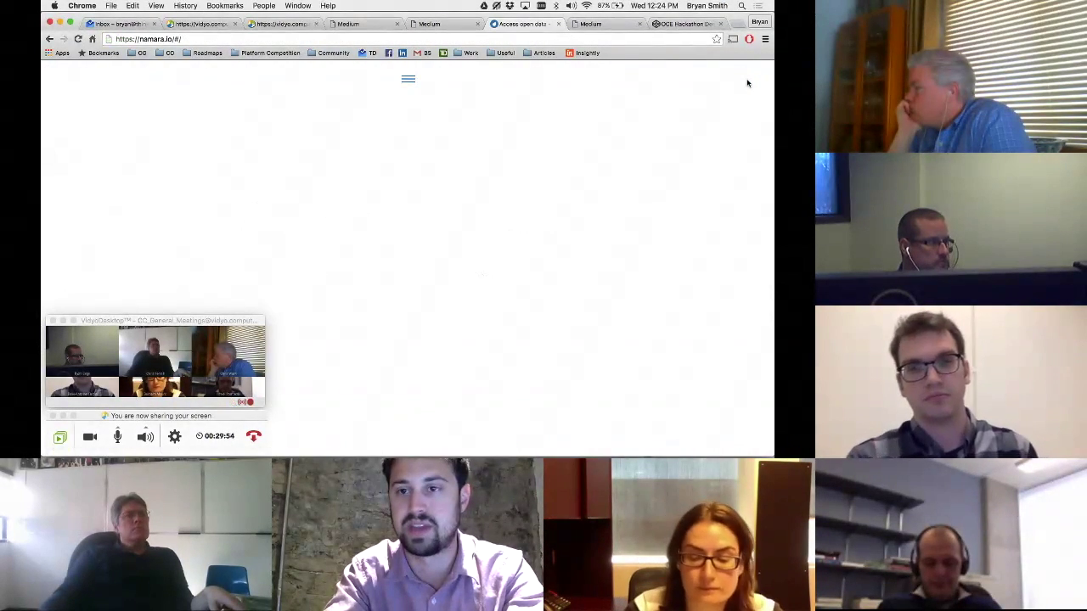
pyautogui.moveTo(746, 79)
pyautogui.click(738, 103)
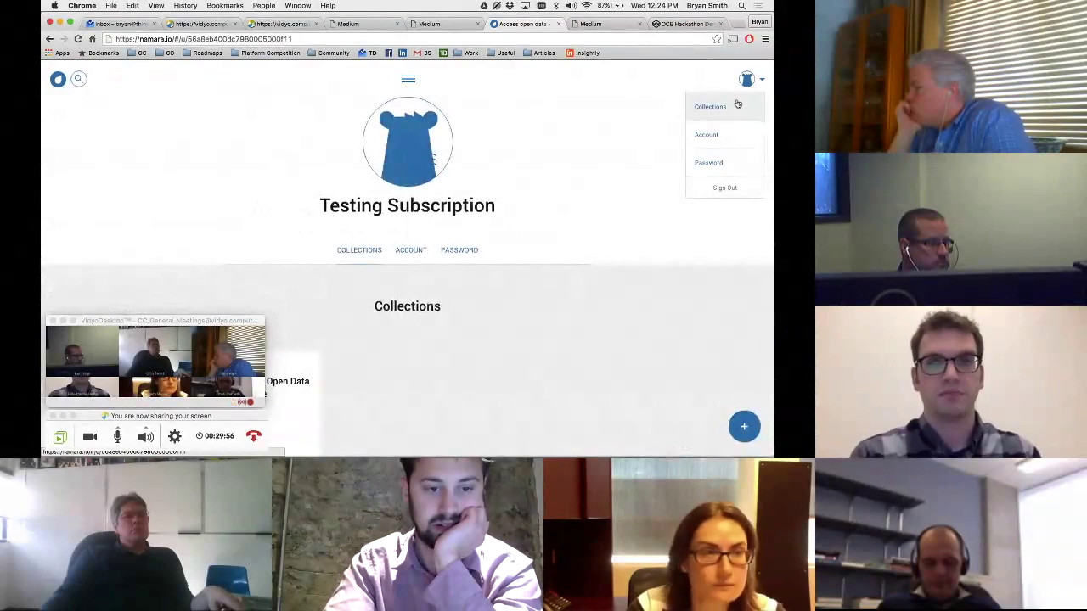
pyautogui.scroll(-2, 599, 243)
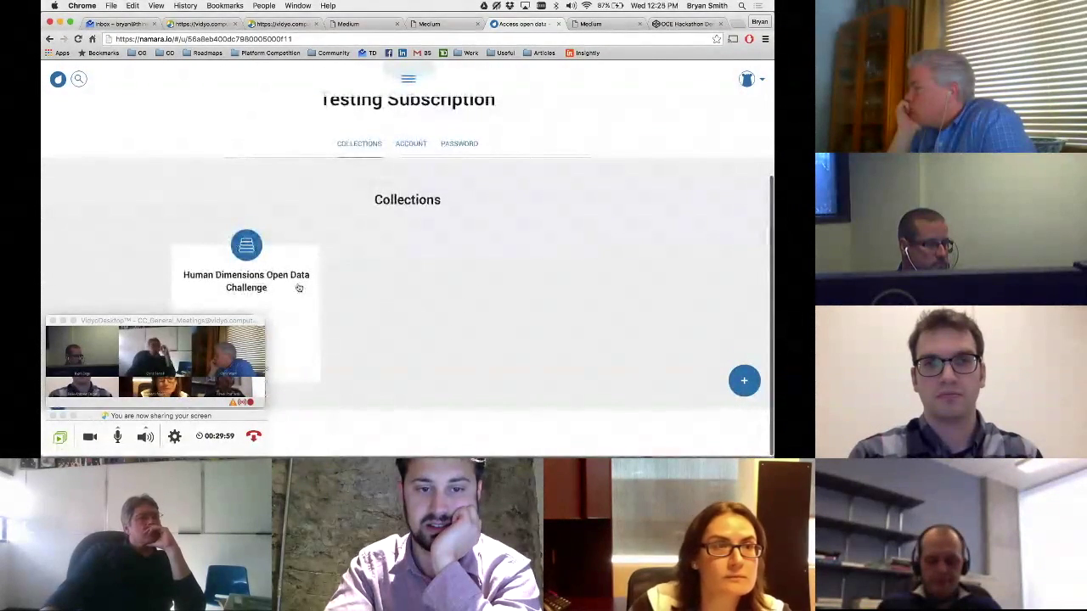
pyautogui.scroll(4, 288, 291)
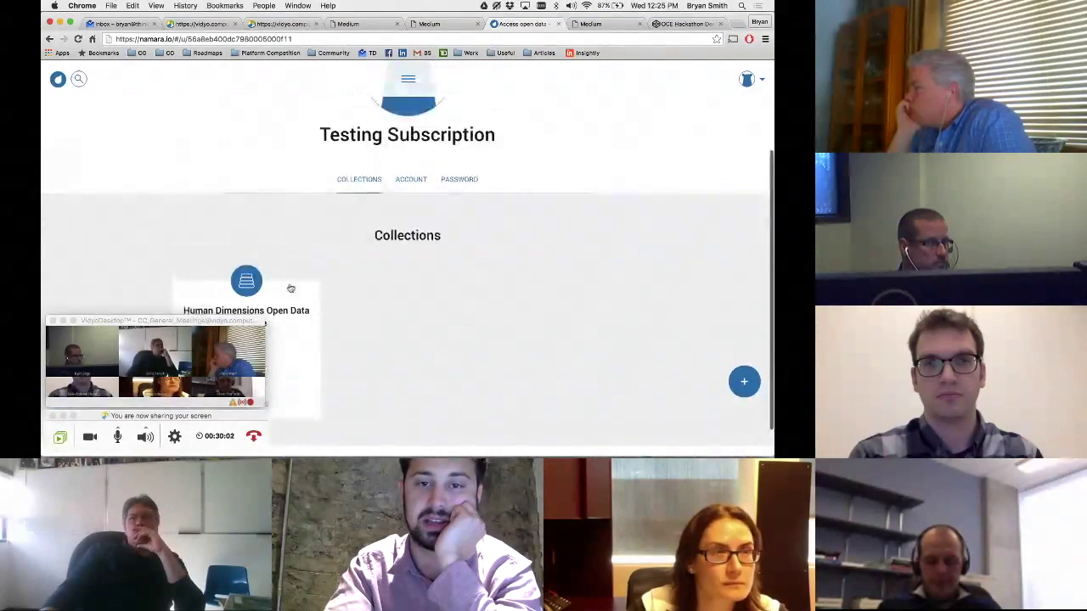
pyautogui.scroll(-4, 289, 287)
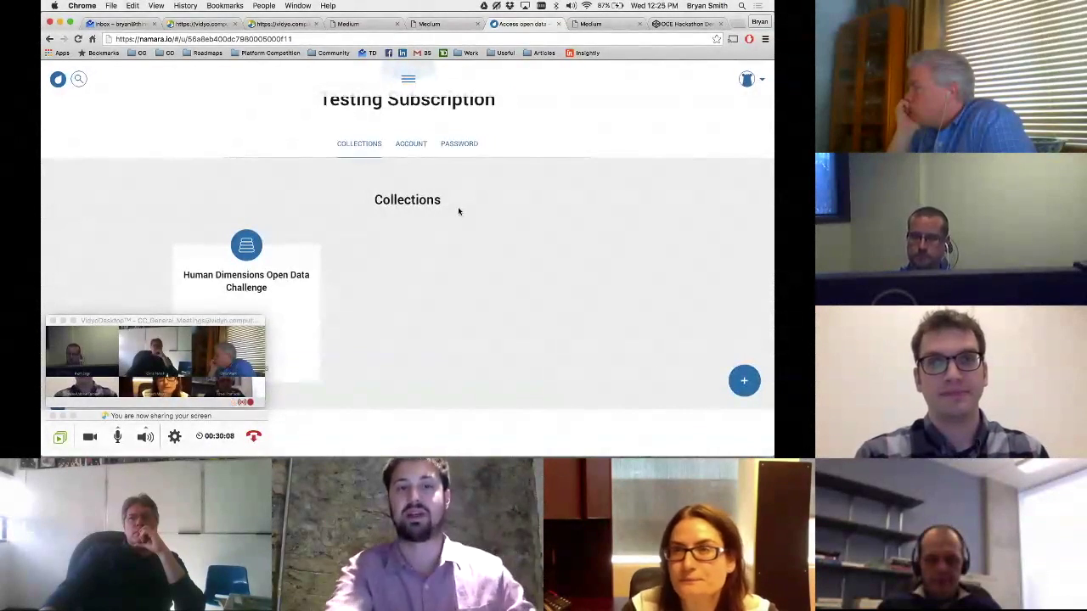
pyautogui.click(429, 24)
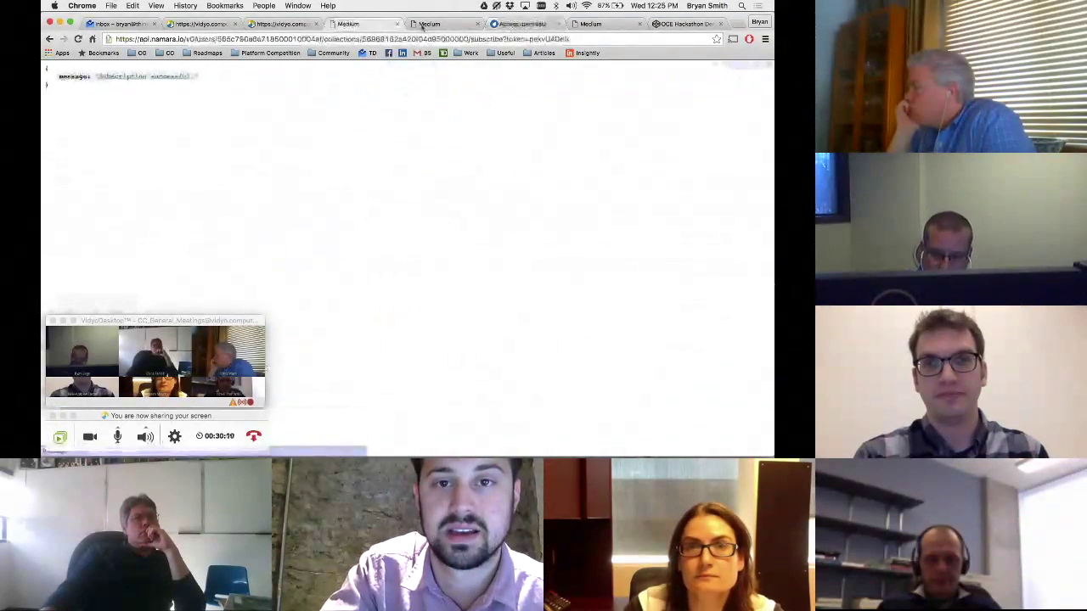
# Go back to the Medium welcome article to review its later steps, then return to namara.io Collections
pyautogui.click(348, 23)
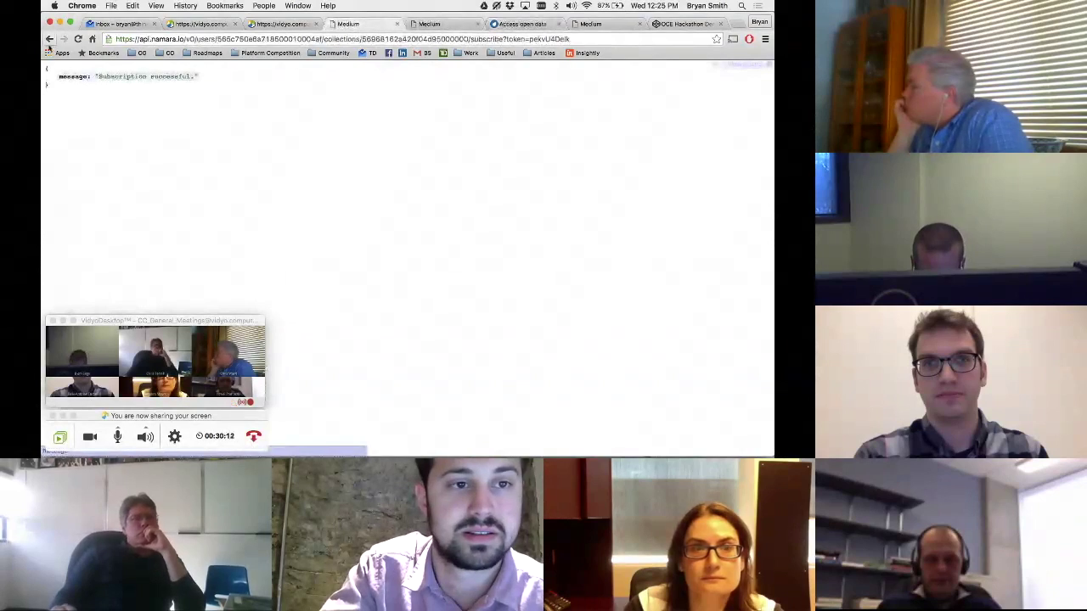
pyautogui.rightClick(49, 42)
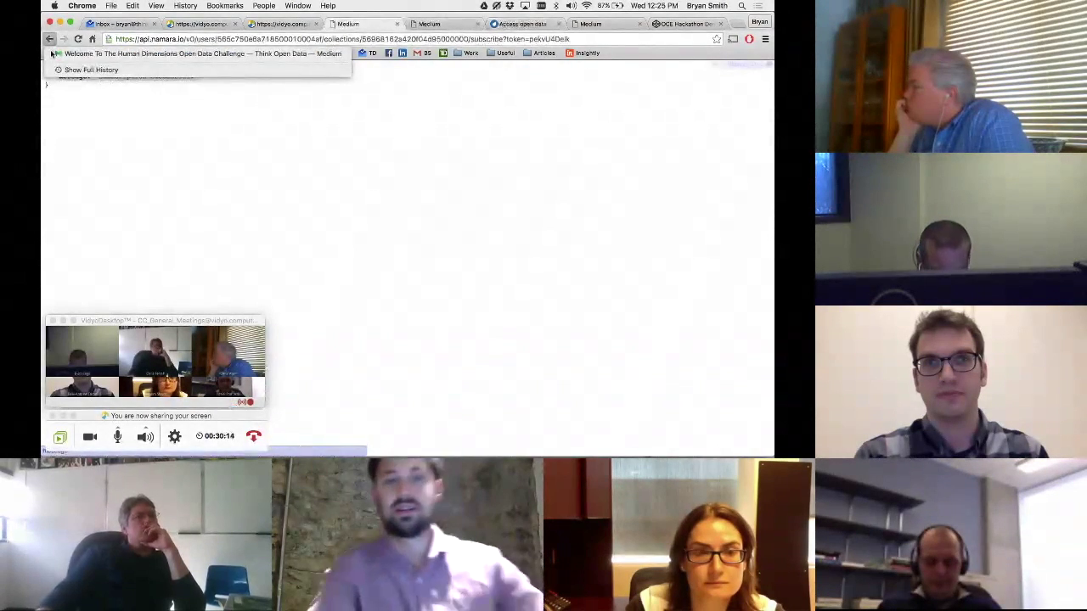
pyautogui.click(52, 54)
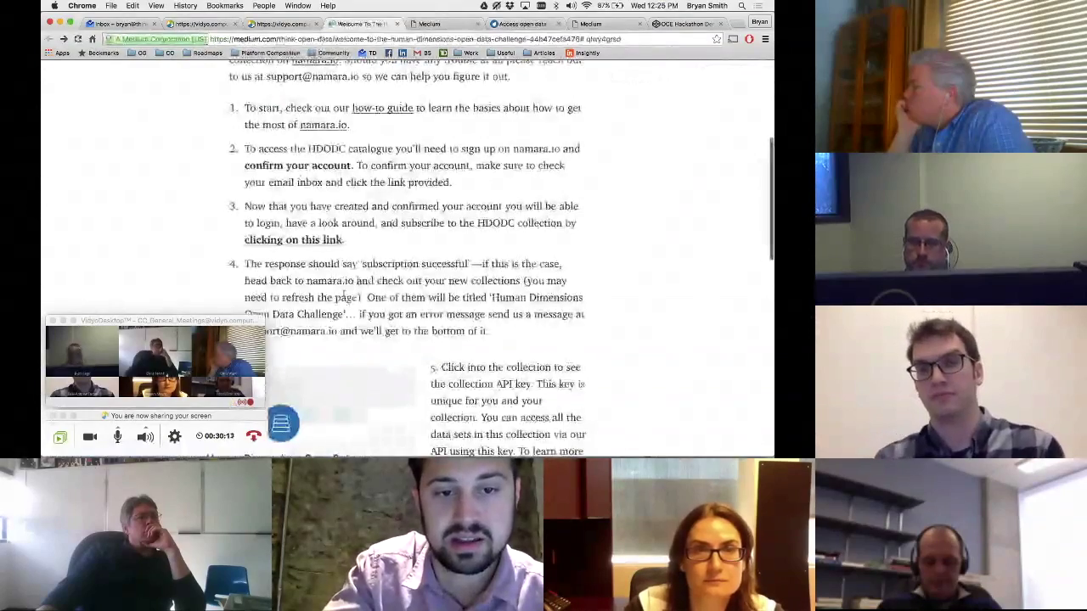
pyautogui.scroll(-2, 344, 294)
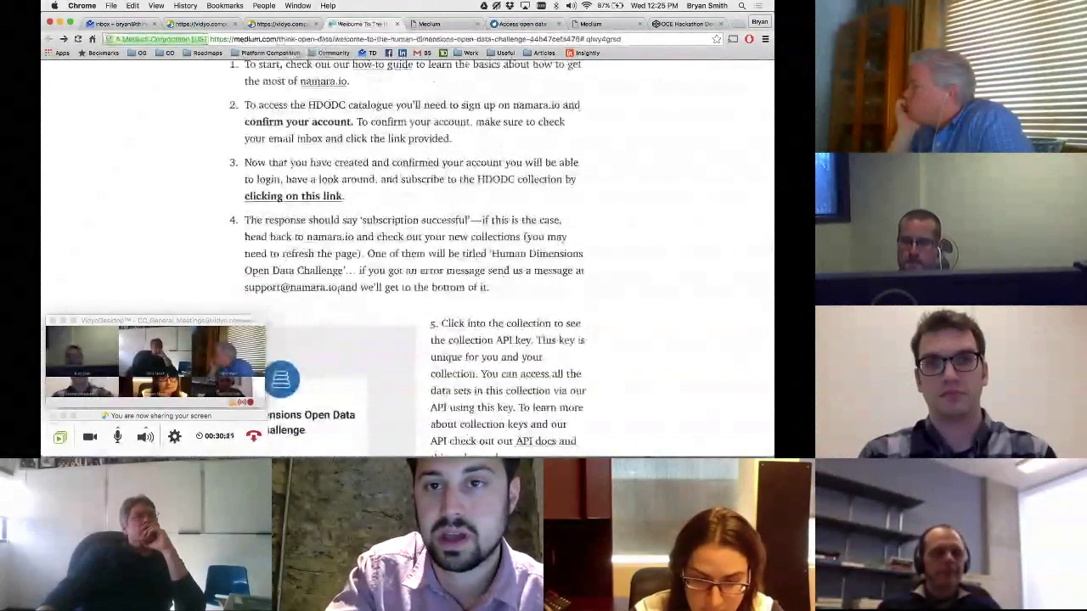
pyautogui.click(536, 26)
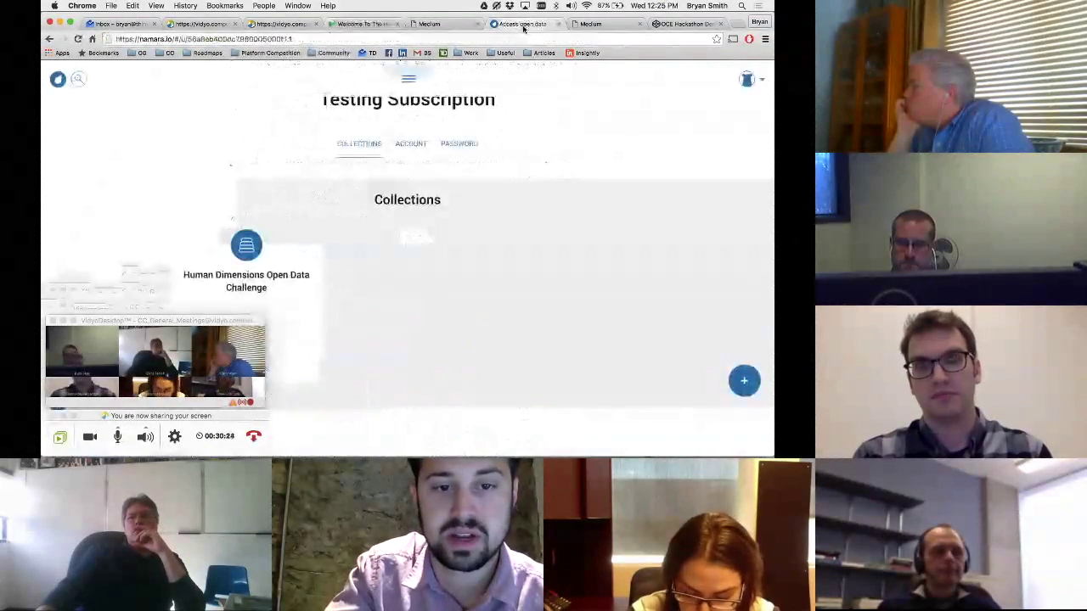
# Open the Human Dimensions Open Data Challenge collection, select its Collection API Key, and browse its datasets
pyautogui.click(286, 308)
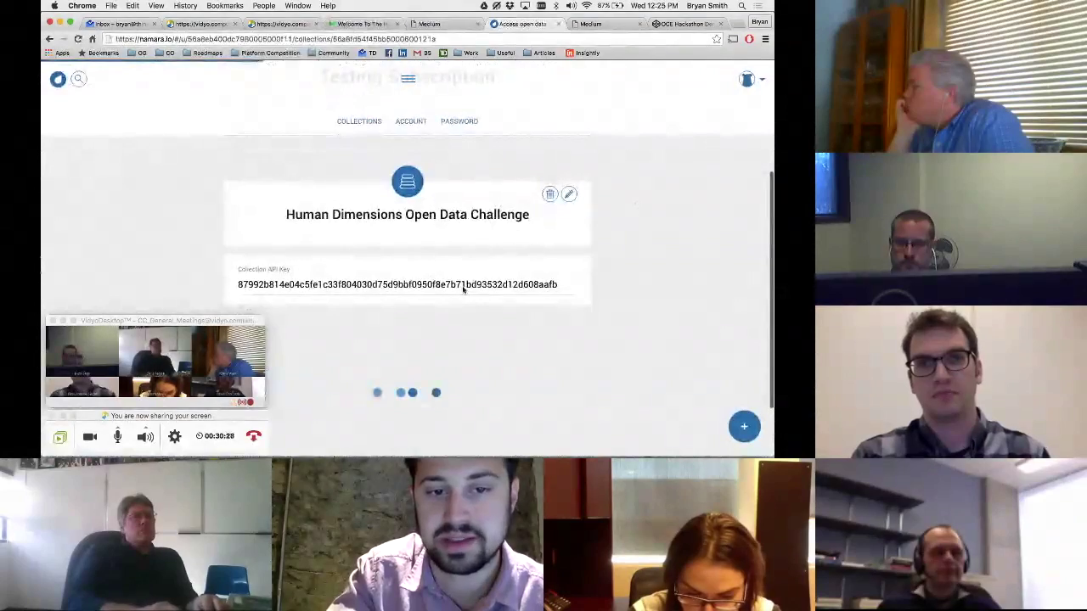
pyautogui.doubleClick(462, 286)
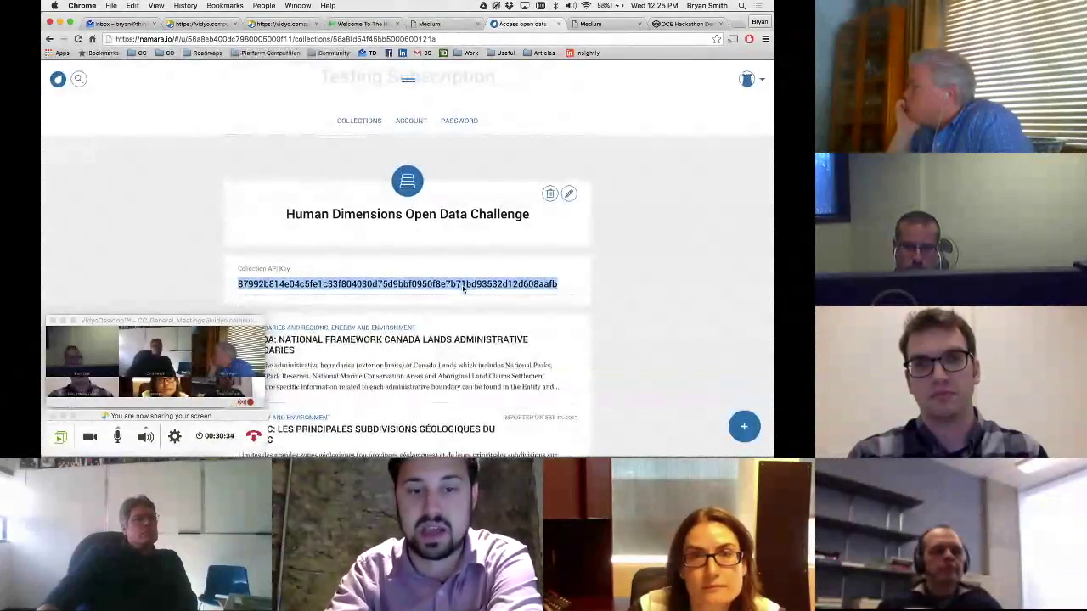
pyautogui.scroll(-3, 463, 289)
pyautogui.scroll(-2, 463, 288)
pyautogui.scroll(-2, 599, 240)
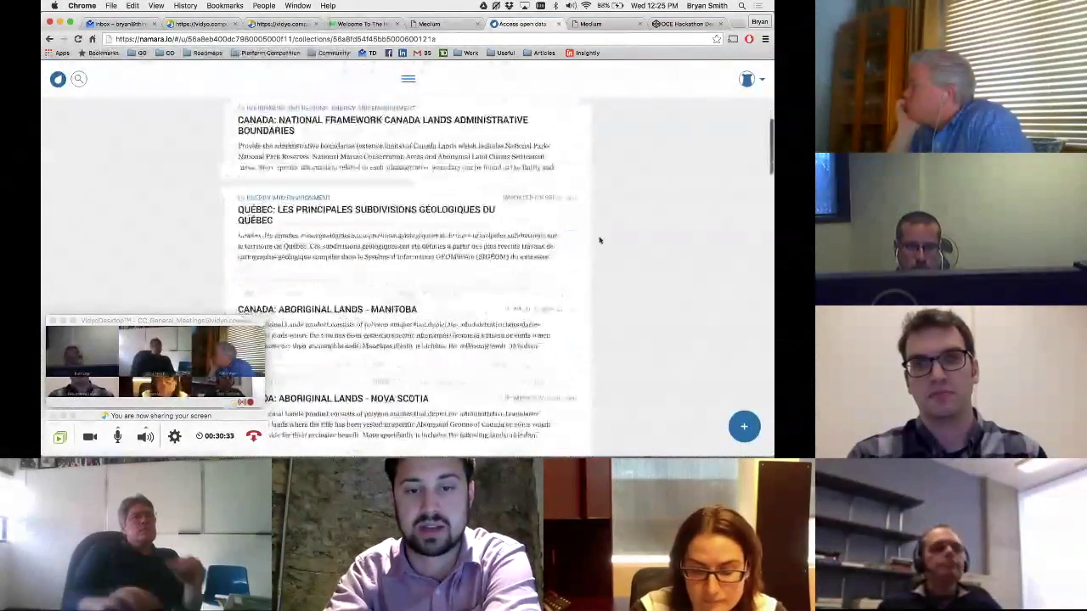